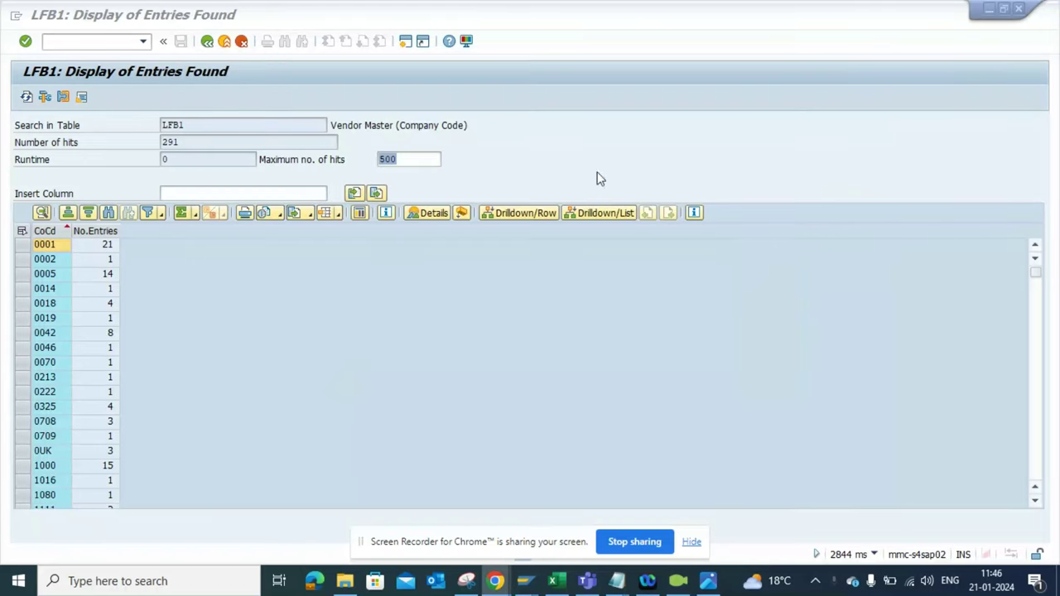
# Start transaction SQVI and change the QuickView name to ZGET_CC1.
pyautogui.click(118, 43)
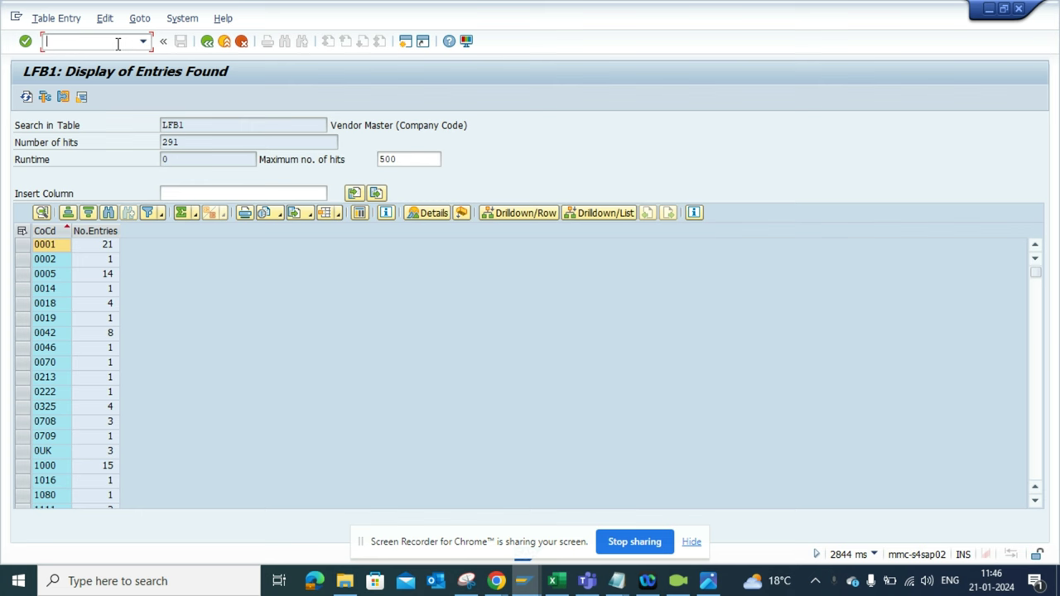
pyautogui.write('/osqvi')
pyautogui.press('Return')
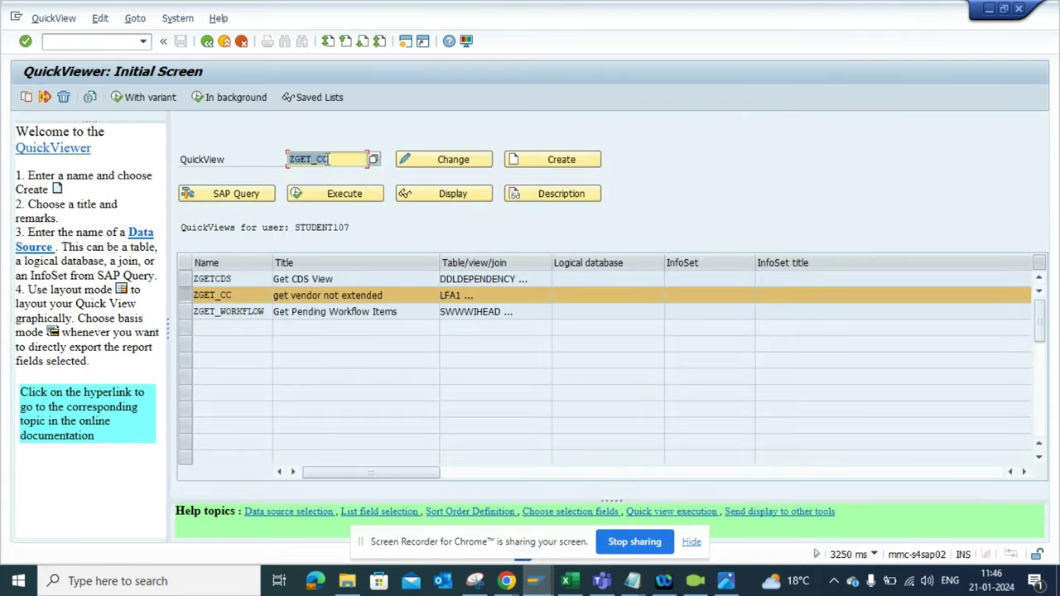
pyautogui.click(332, 160)
pyautogui.write('1')
# Create QuickView ZGET_CC1 titled 'Get Vendors Not Extended to Company Code'.
pyautogui.click(513, 160)
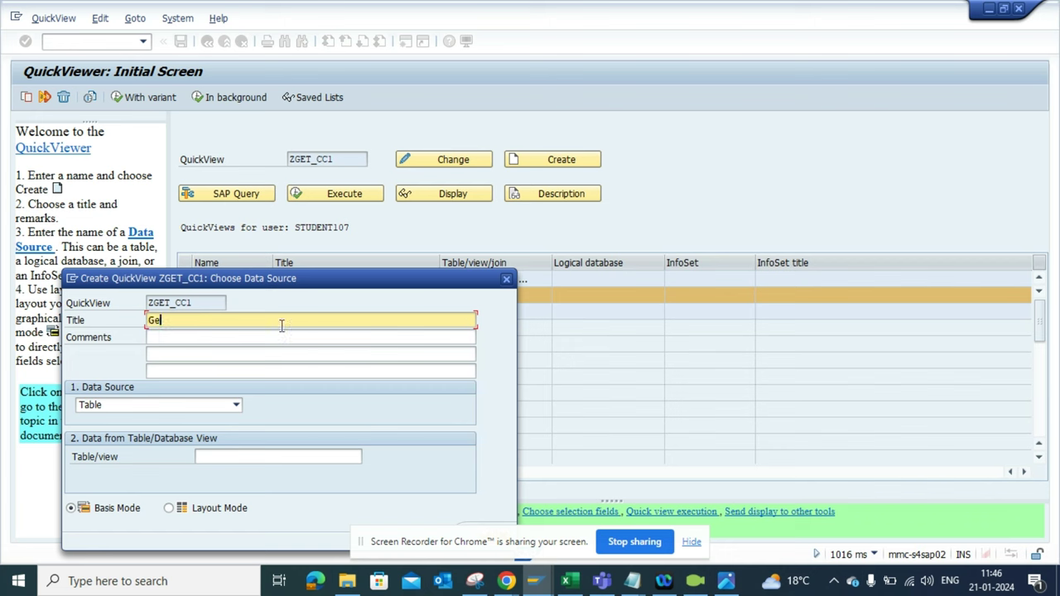
pyautogui.write('Get Company Code Not Extended')
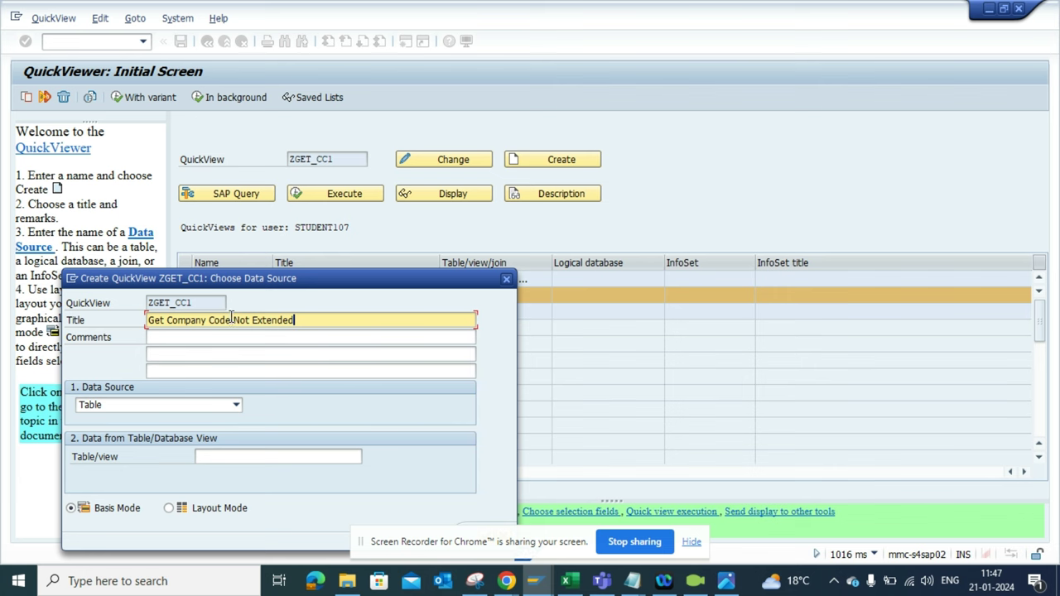
pyautogui.moveTo(231, 320); pyautogui.dragTo(168, 321)
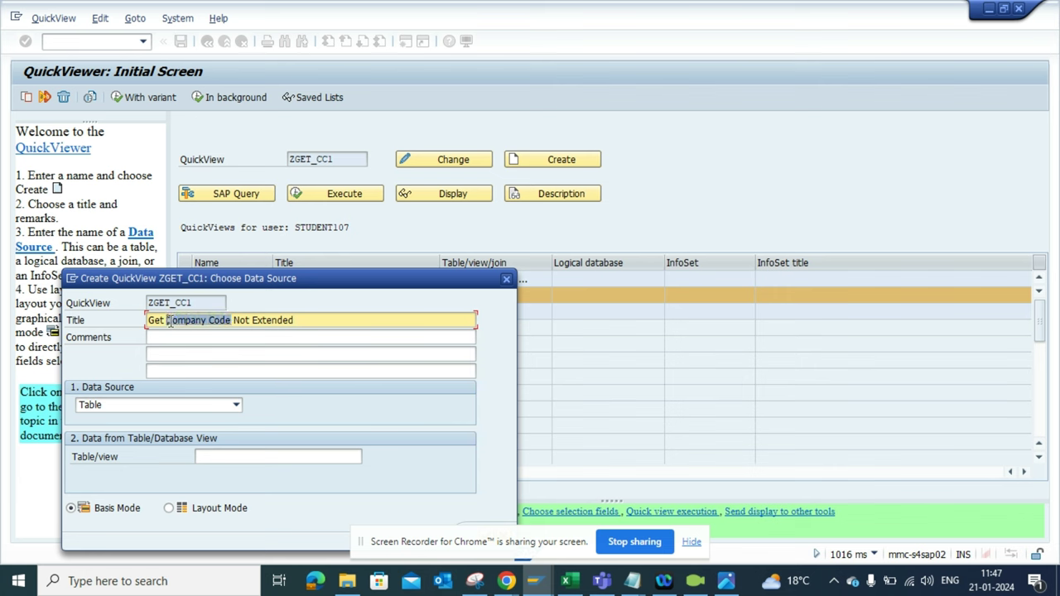
pyautogui.write('Vendors')
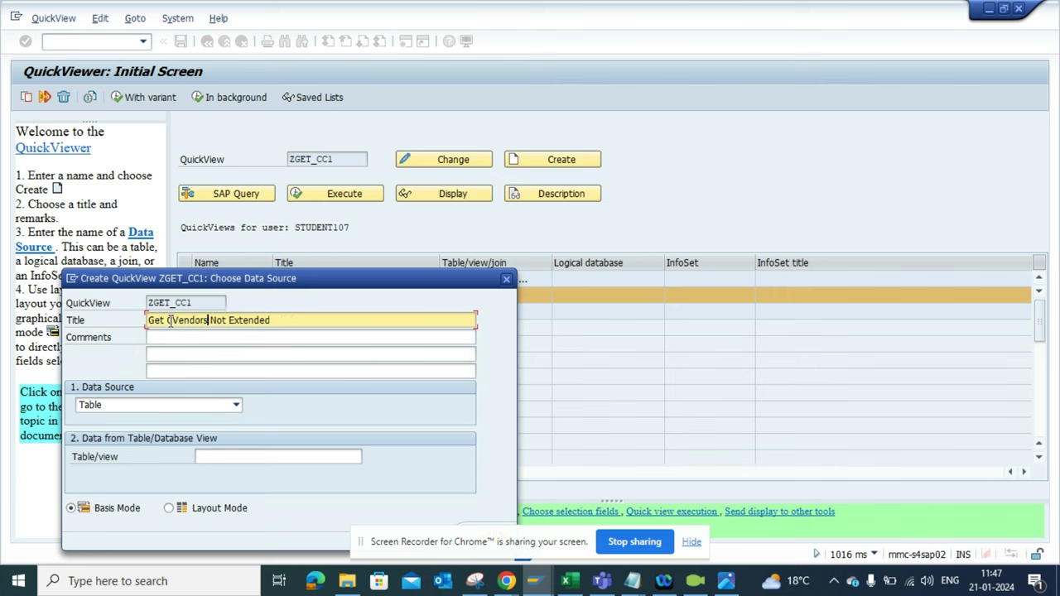
pyautogui.click(174, 322)
pyautogui.press('BackSpace')
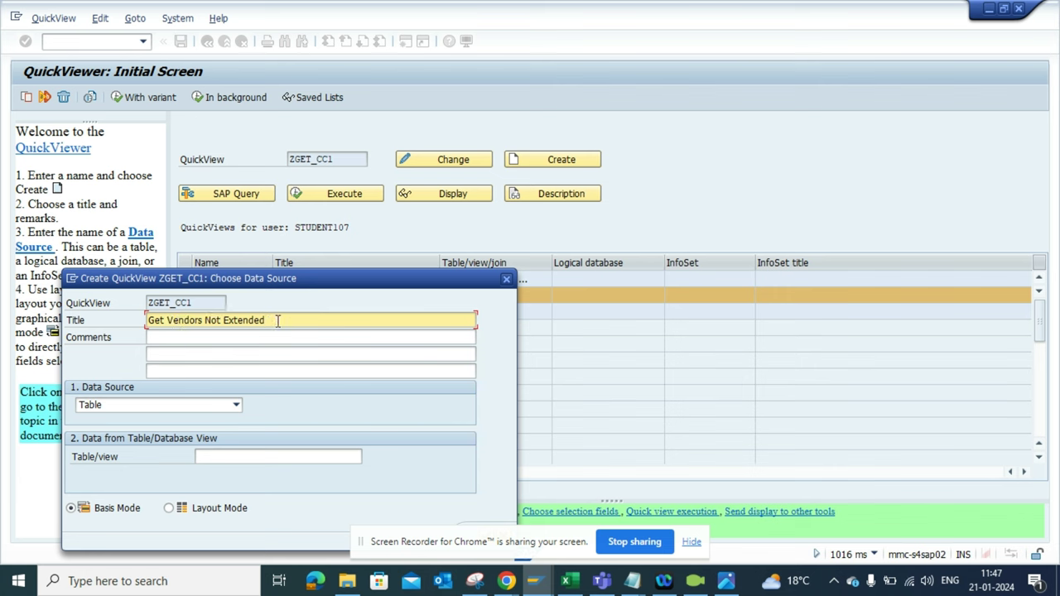
pyautogui.write('pany Code')
# Choose Table join as the data source and confirm the new QuickView.
pyautogui.click(209, 407)
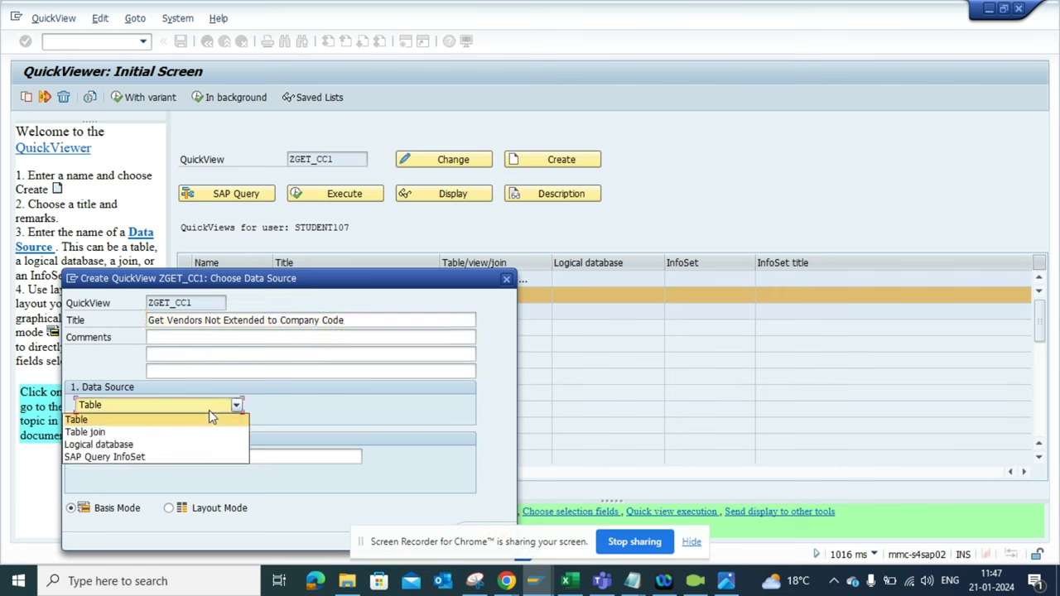
pyautogui.click(96, 431)
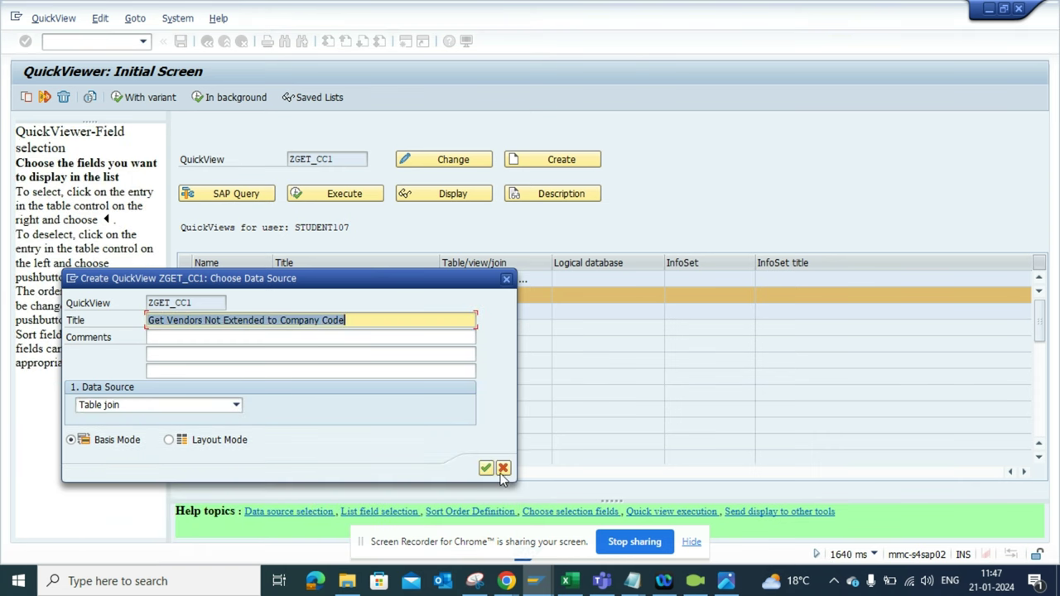
pyautogui.click(486, 468)
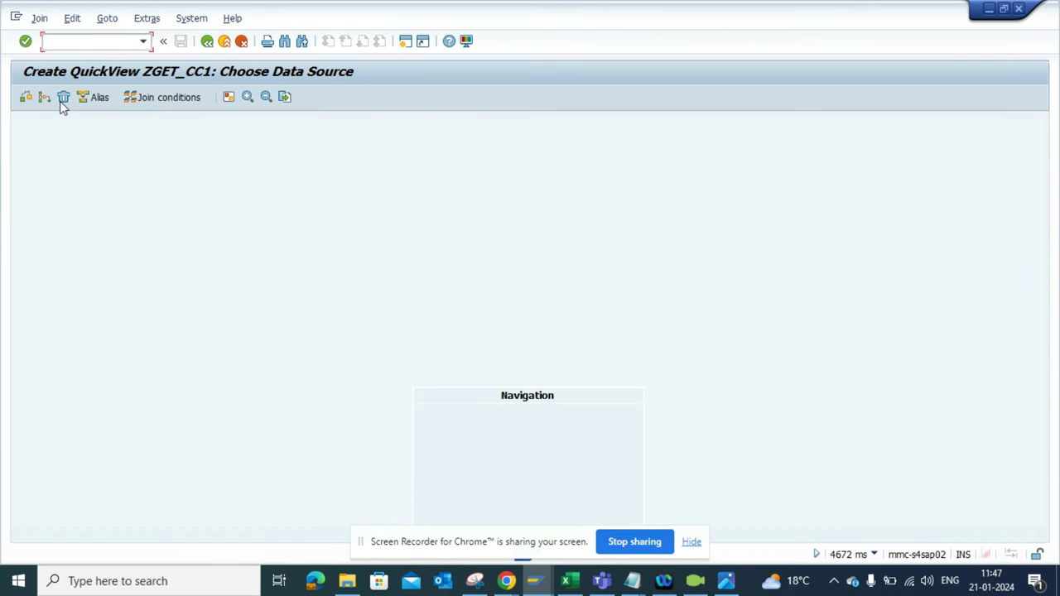
# Insert tables LFA1 and LFB1 into the QuickView join.
pyautogui.click(47, 99)
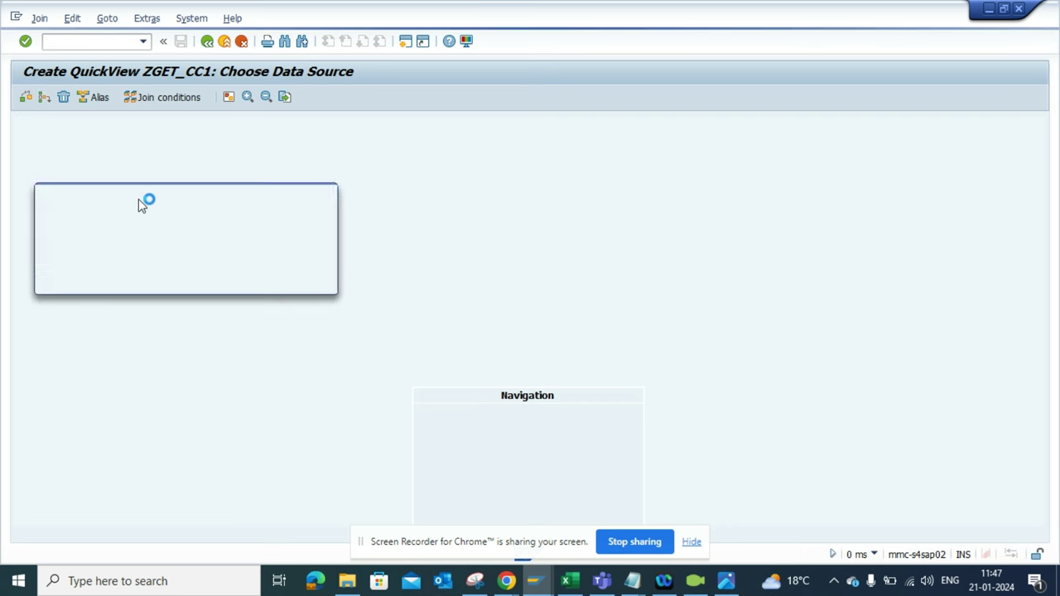
pyautogui.write('lfa1')
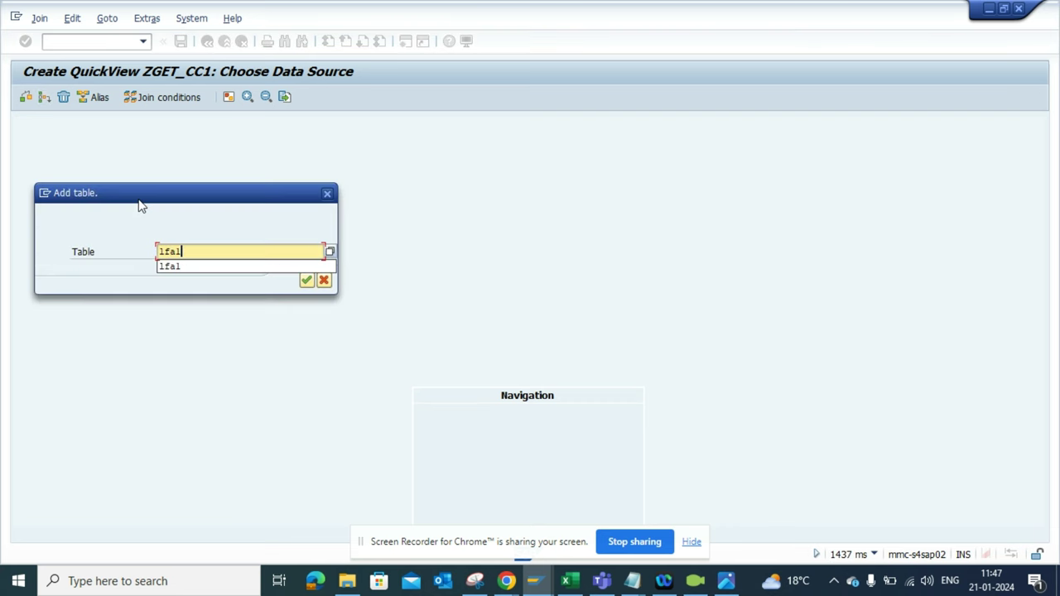
pyautogui.press('Return')
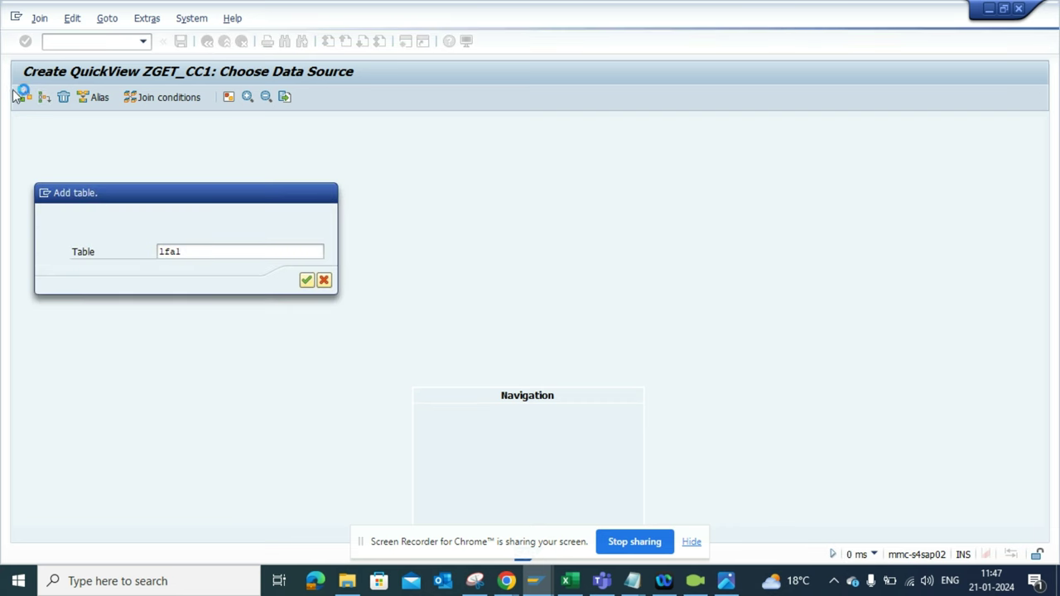
pyautogui.click(46, 98)
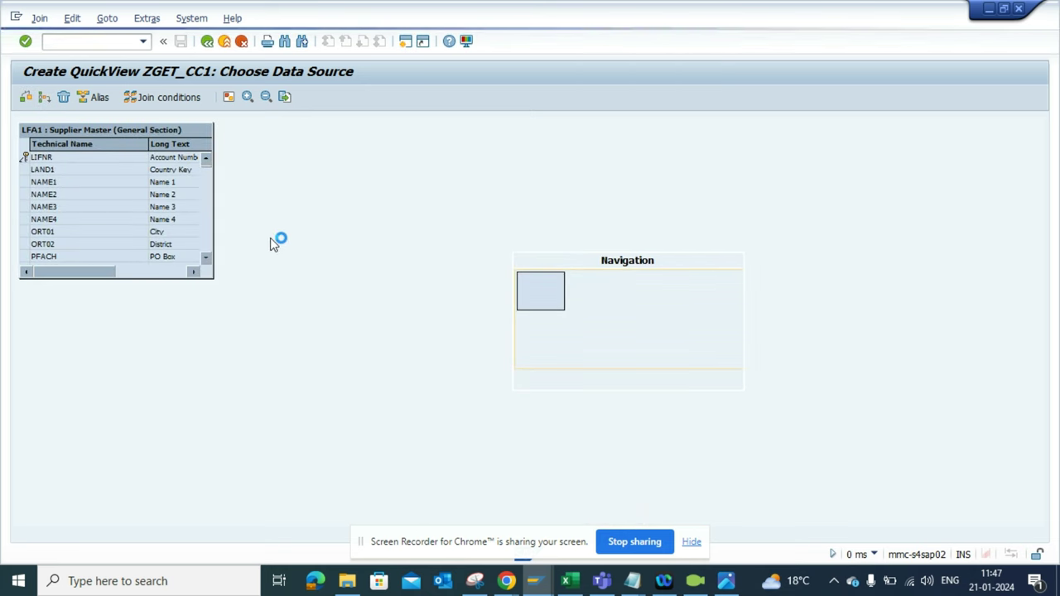
pyautogui.write('lfb1')
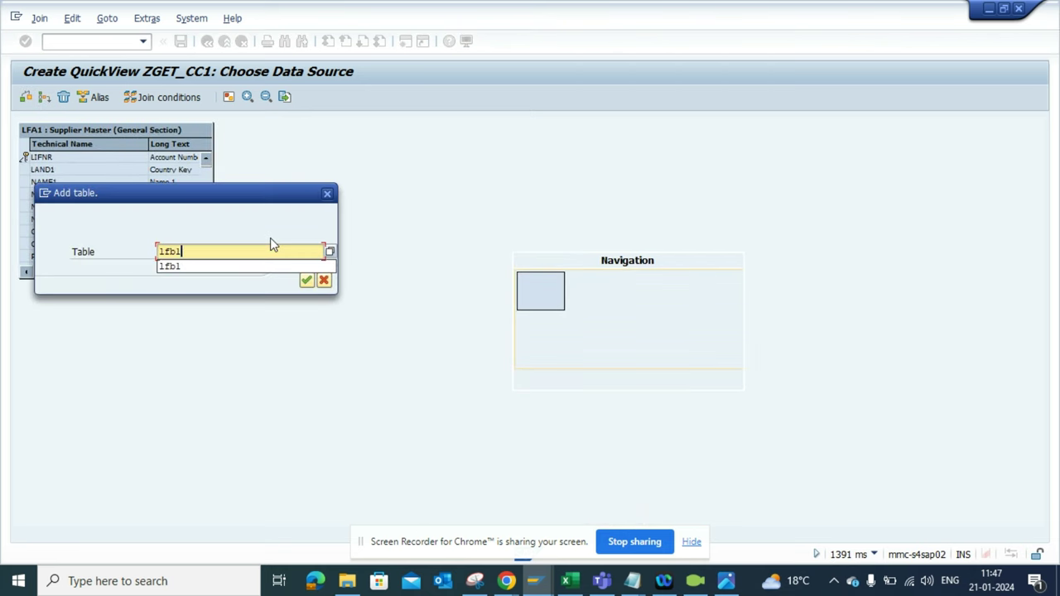
pyautogui.press('Return')
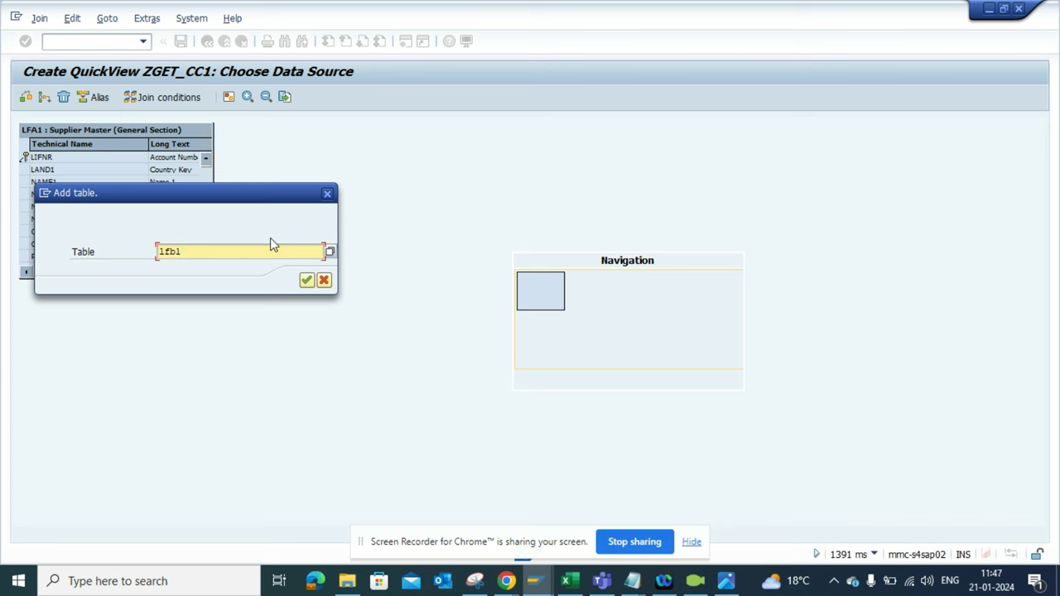
pyautogui.press('Return')
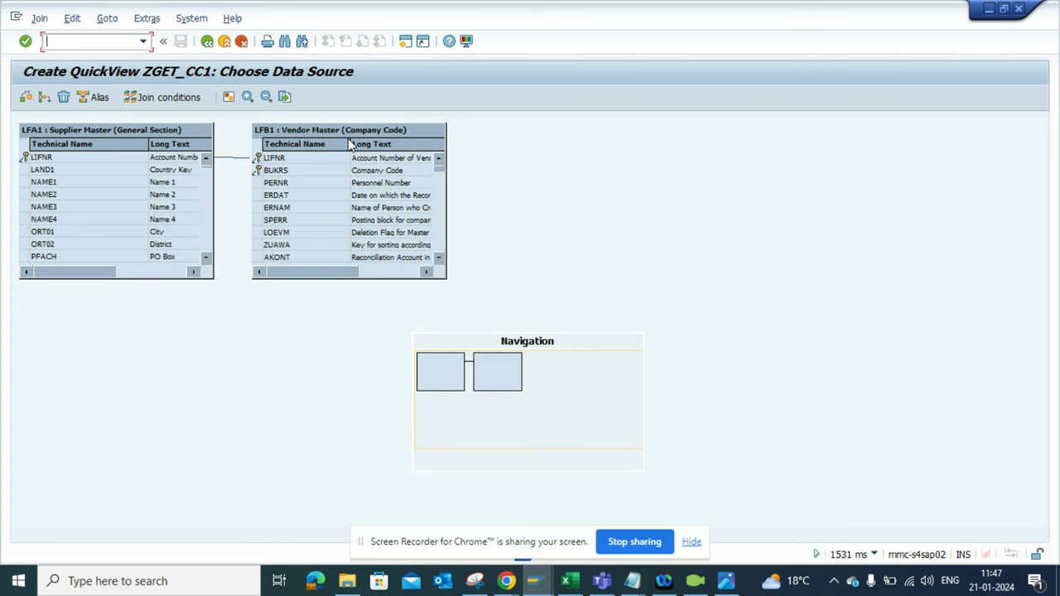
# Make the LIFNR link between LFA1 and LFB1 a left outer join and leave the join editor.
pyautogui.click(235, 158)
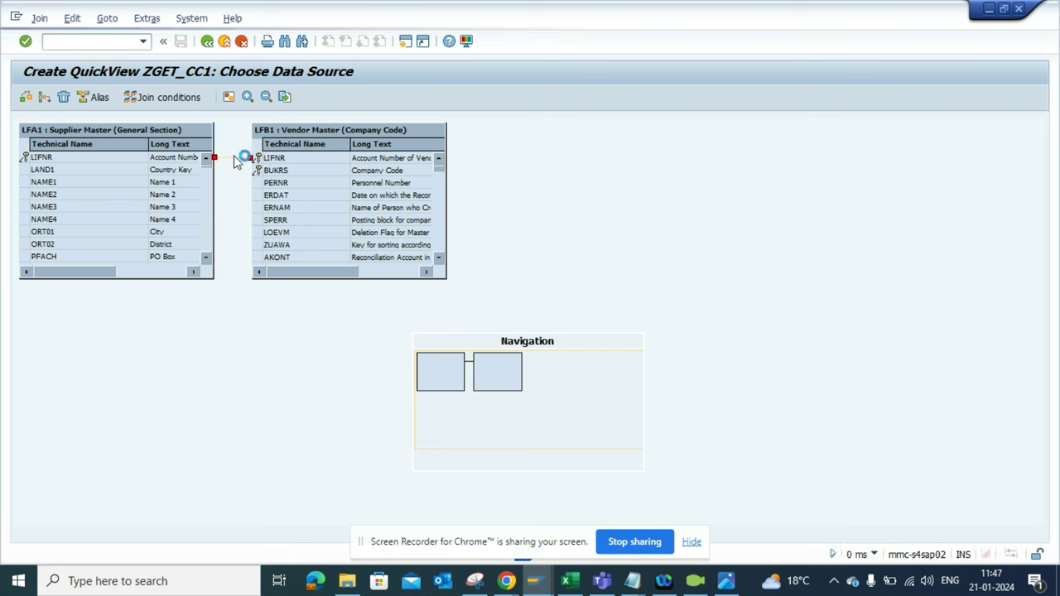
pyautogui.rightClick(236, 158)
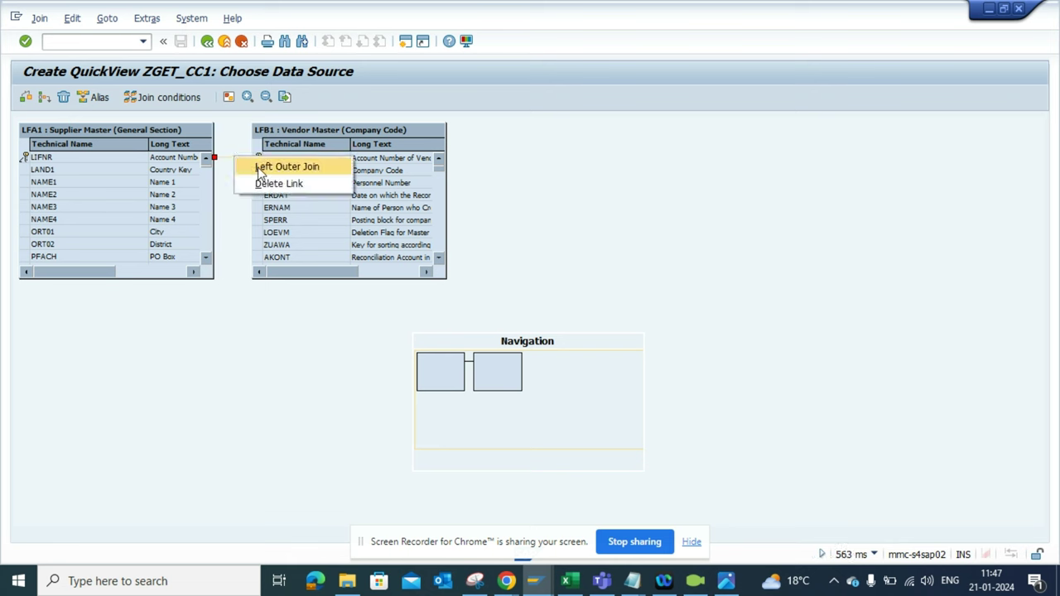
pyautogui.click(260, 168)
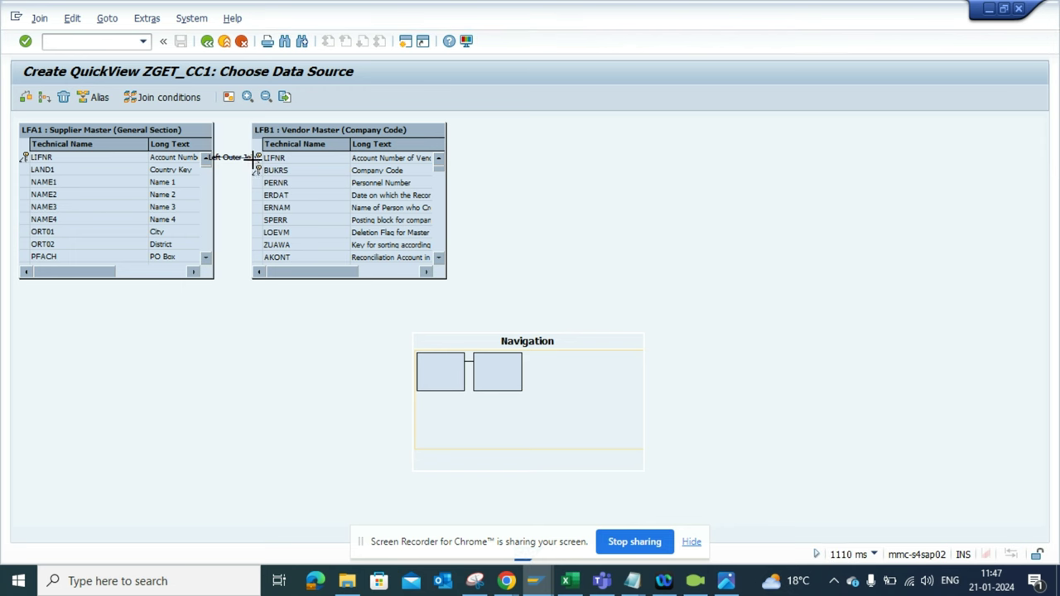
pyautogui.click(213, 46)
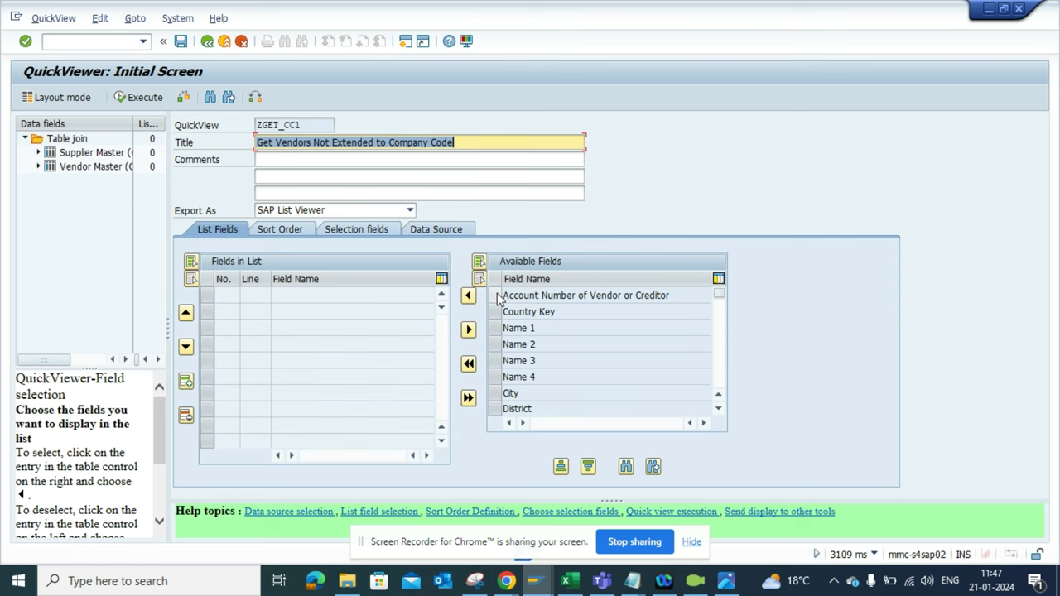
# Add vendor account number LFA1-LIFNR and Name 1 LFA1-NAME1 as output fields.
pyautogui.click(497, 294)
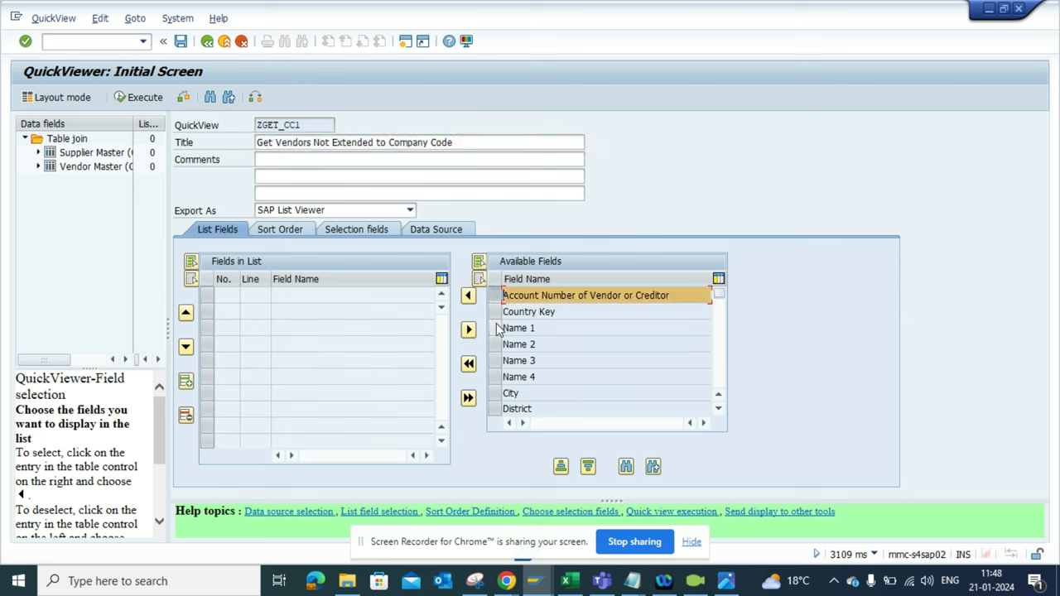
pyautogui.click(497, 328)
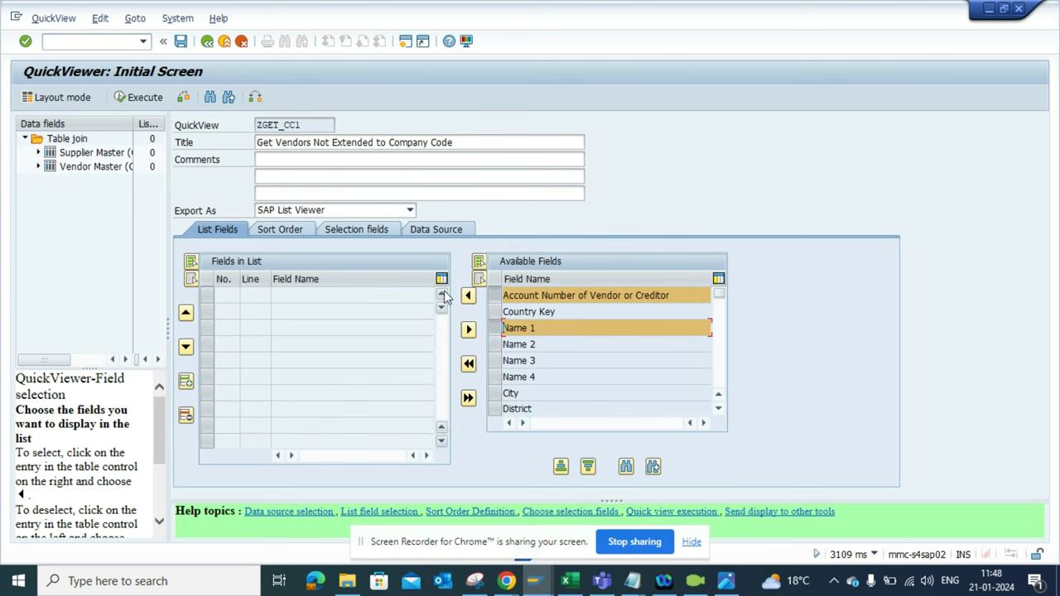
pyautogui.click(467, 298)
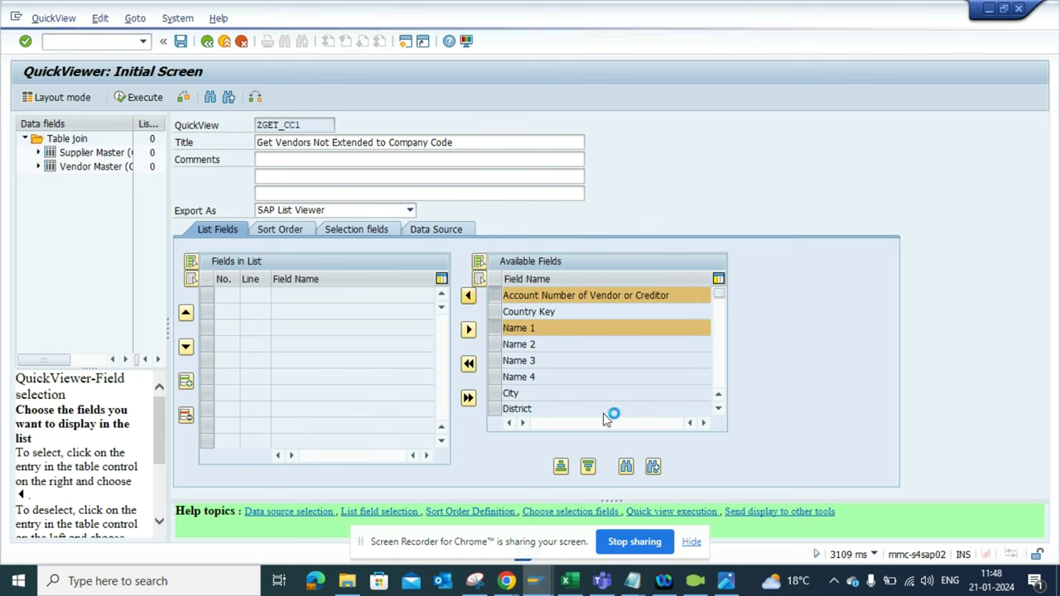
# Search for BUKRS and add LFB1-BUKRS as the third output field.
pyautogui.click(626, 468)
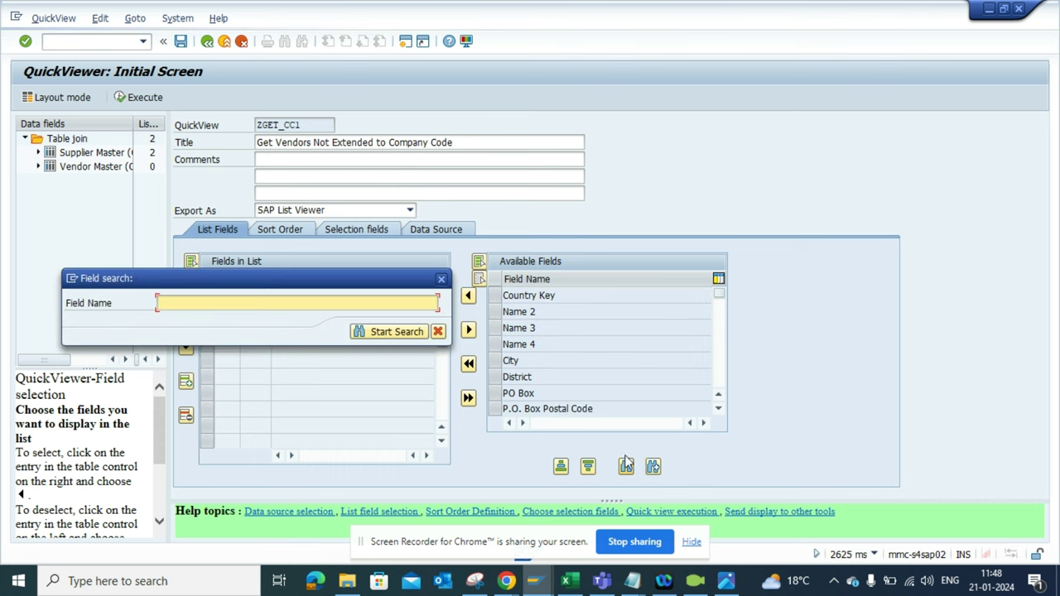
pyautogui.click(441, 279)
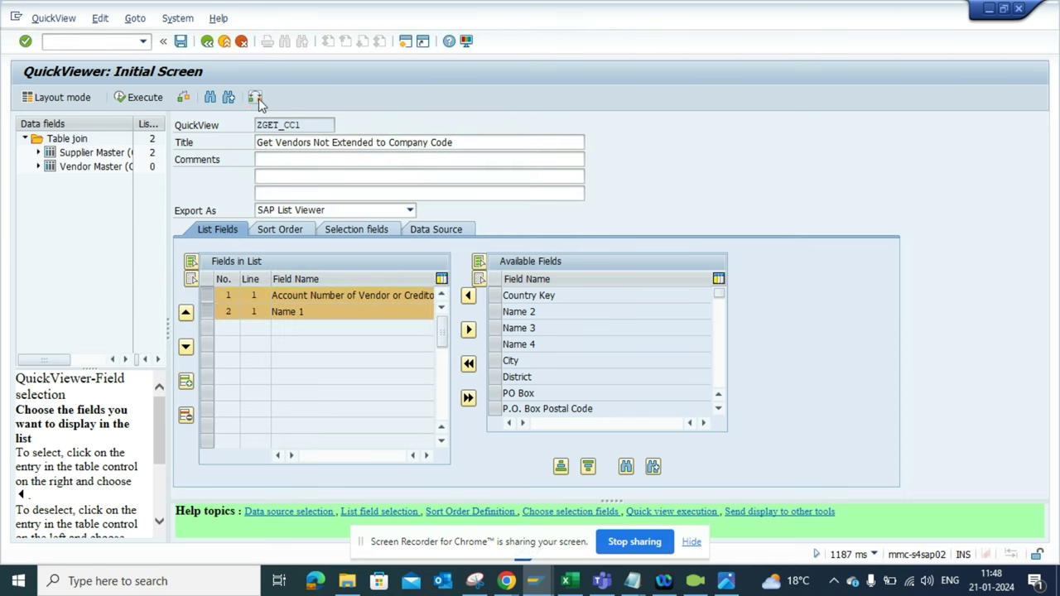
pyautogui.click(626, 467)
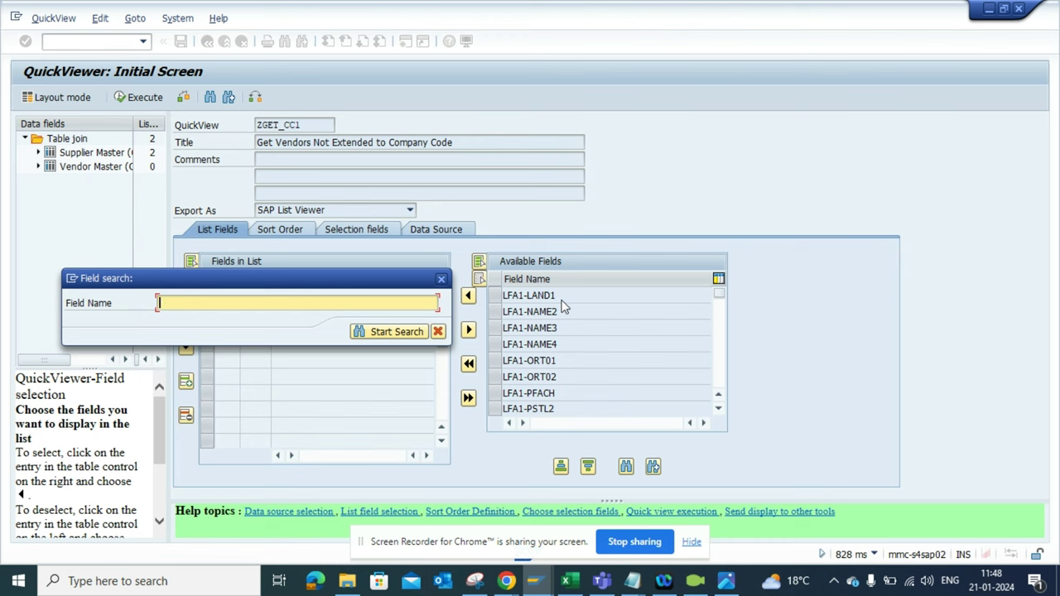
pyautogui.press('Return')
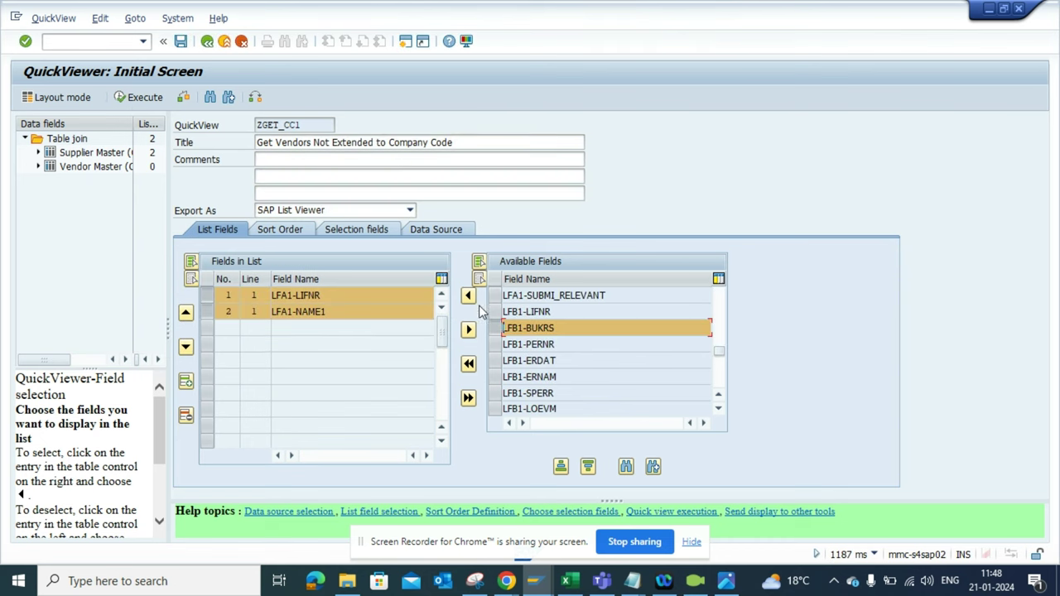
pyautogui.click(468, 296)
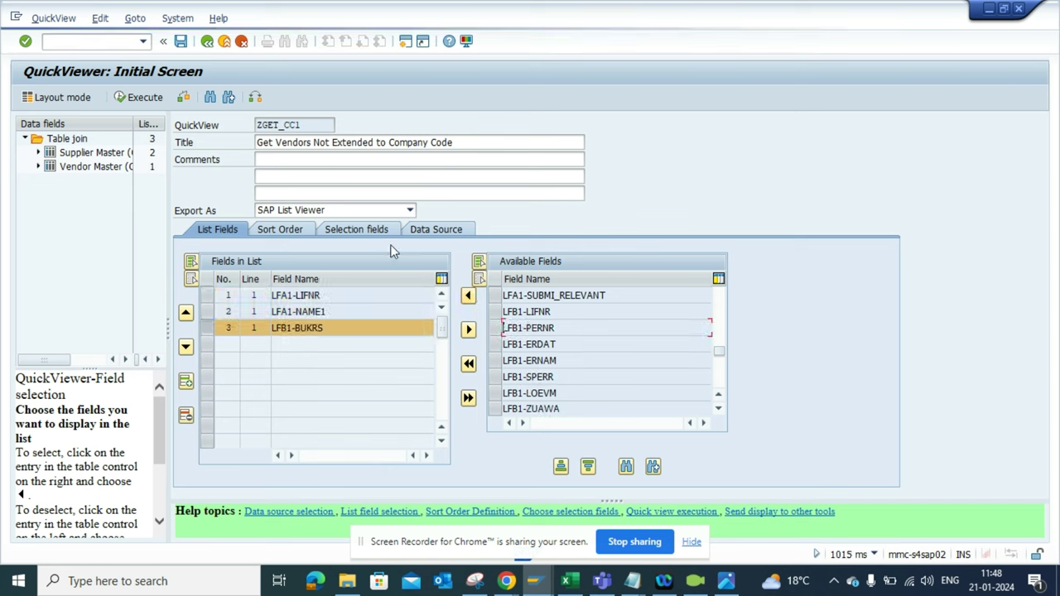
pyautogui.click(361, 230)
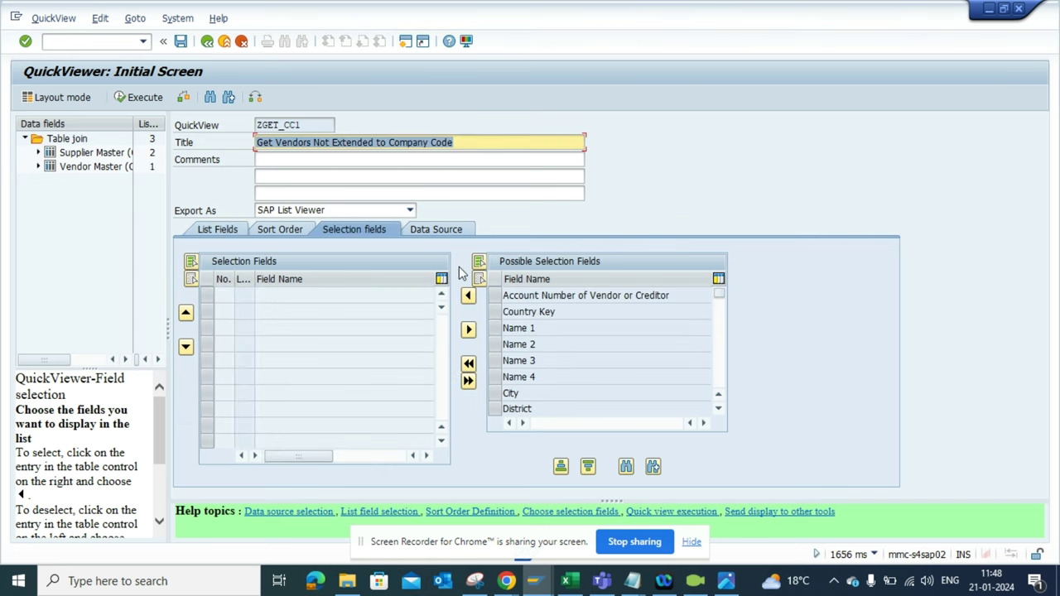
# Add LFA1-LIFNR and, via a BUKRS search, LFB1-BUKRS as selection fields.
pyautogui.click(494, 295)
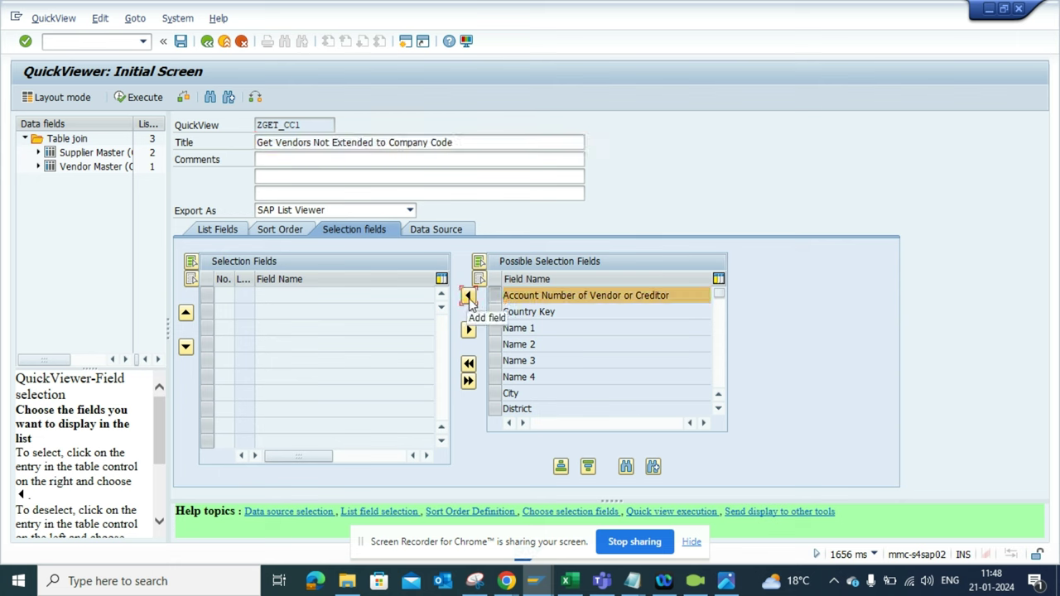
pyautogui.click(468, 297)
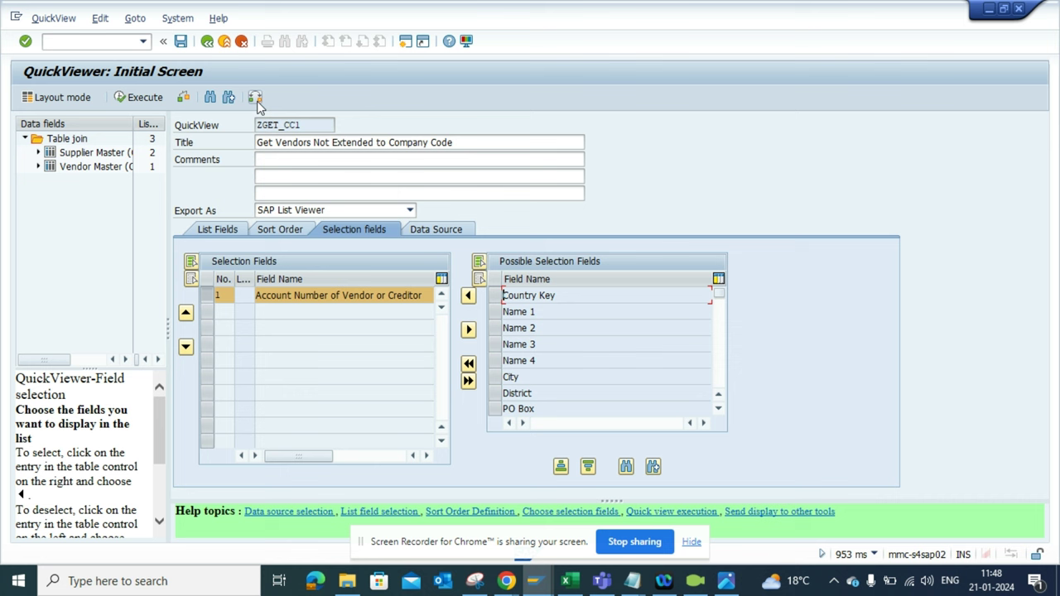
pyautogui.click(626, 466)
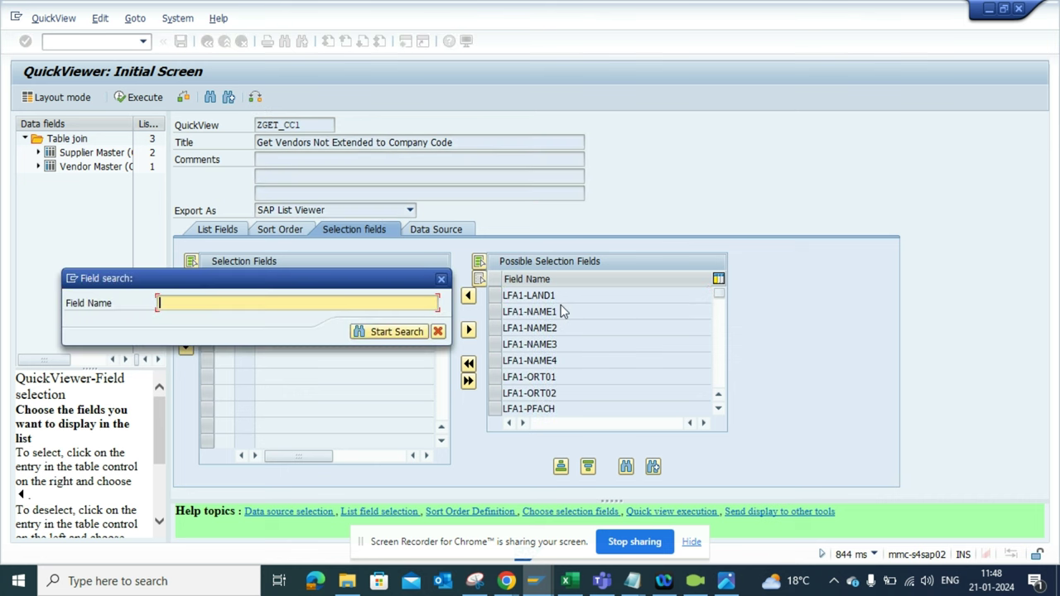
pyautogui.write('bukrs')
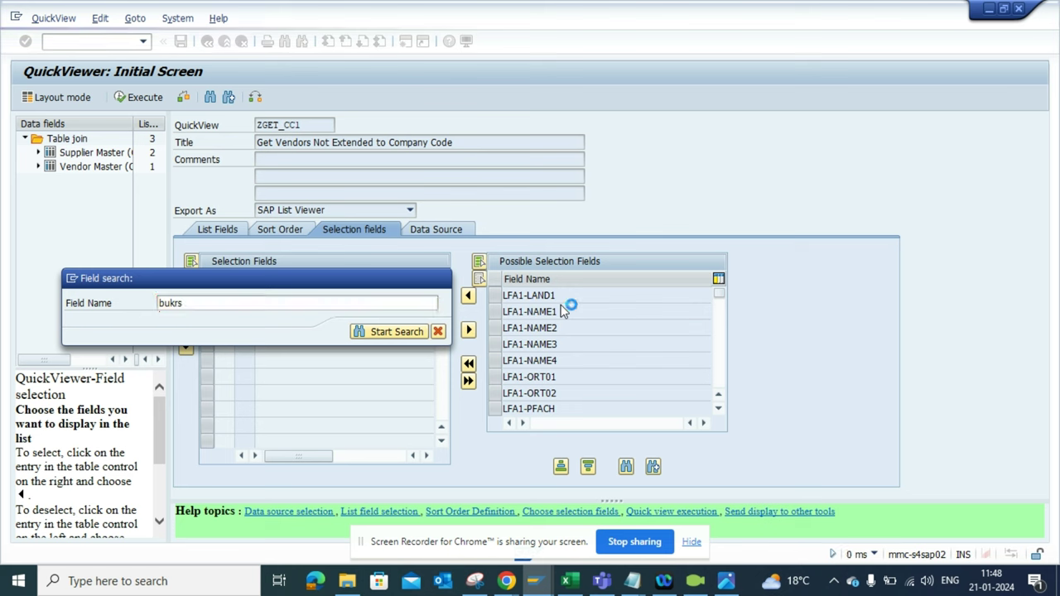
pyautogui.press('Return')
pyautogui.click(468, 295)
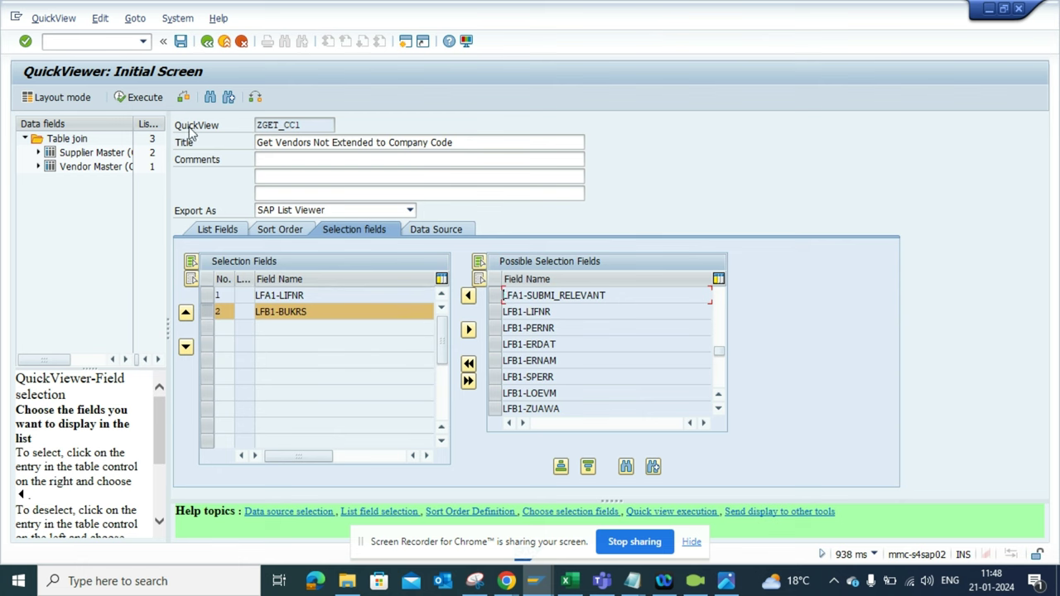
# Save the QuickView and run it with a Not Equal To condition on the vendor field.
pyautogui.click(180, 42)
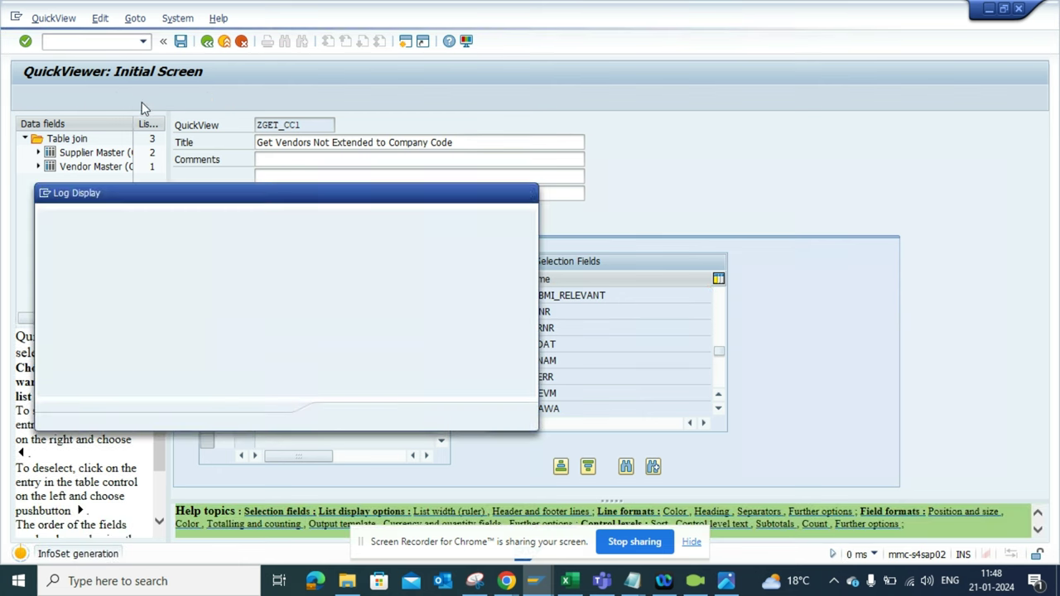
pyautogui.click(337, 417)
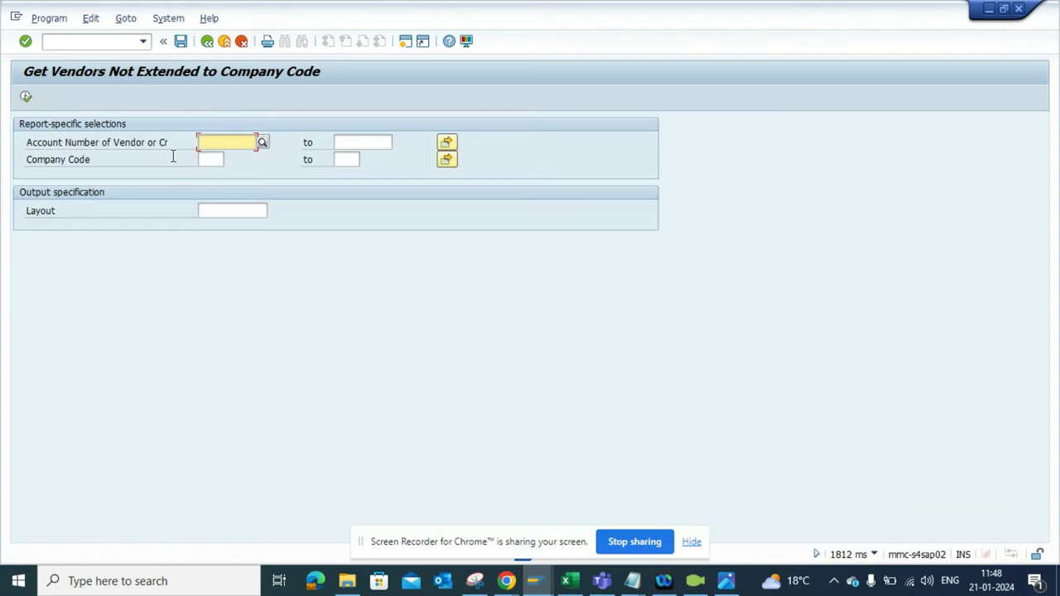
pyautogui.press('F8')
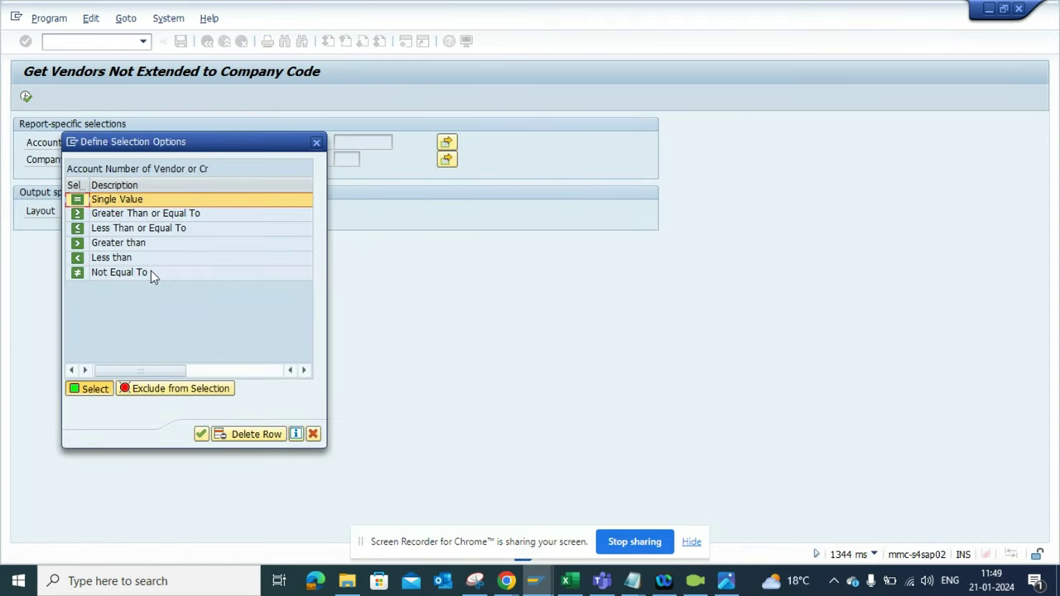
pyautogui.click(151, 272)
pyautogui.click(151, 273)
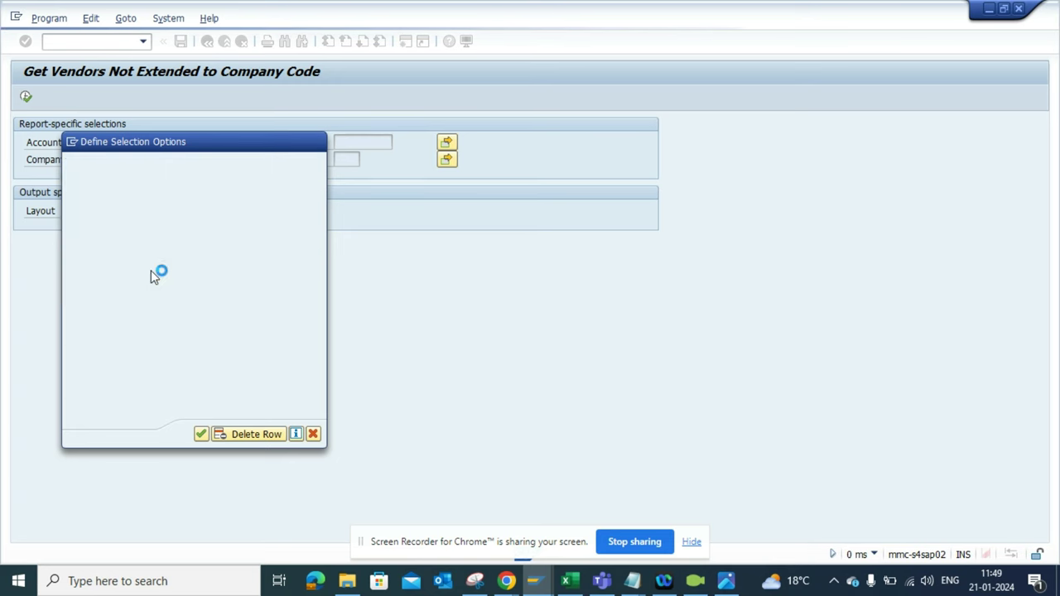
pyautogui.click(25, 97)
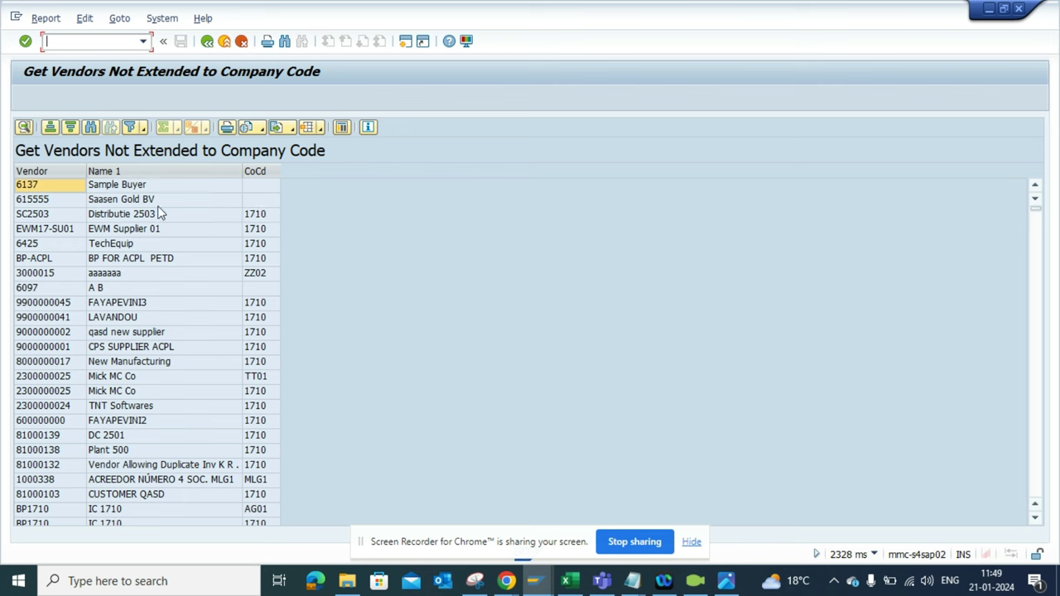
# Select blank-company-code vendor 615555 in the report and begin entering the SE16 command.
pyautogui.click(60, 201)
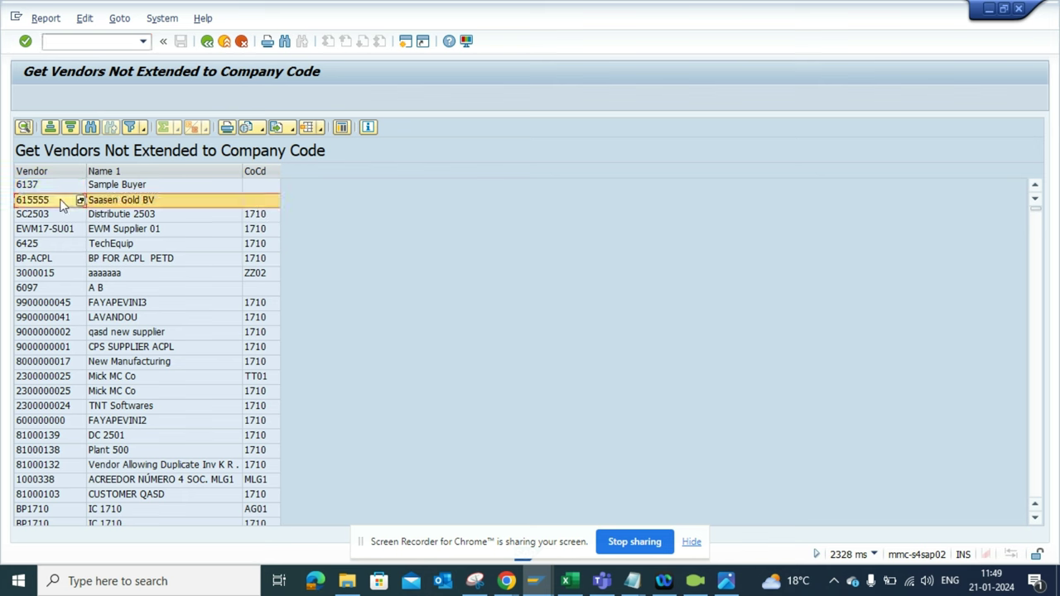
pyautogui.click(59, 200)
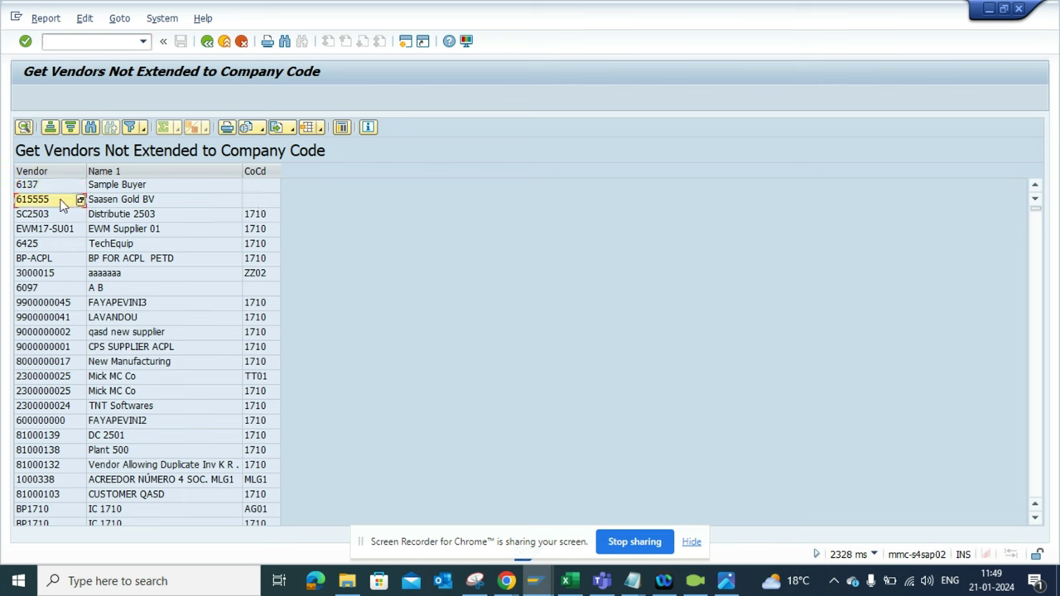
pyautogui.click(85, 46)
pyautogui.write('/ose')
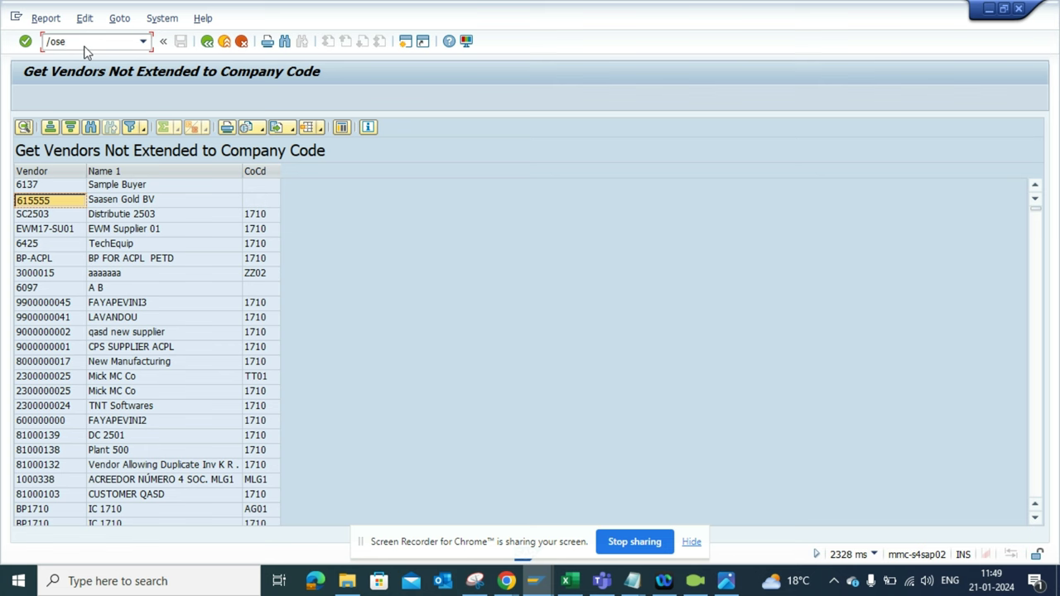
pyautogui.write('6')
# Look up vendor 615555 in table LFB1 via SE16, find no entries, and return to the report.
pyautogui.press('Return')
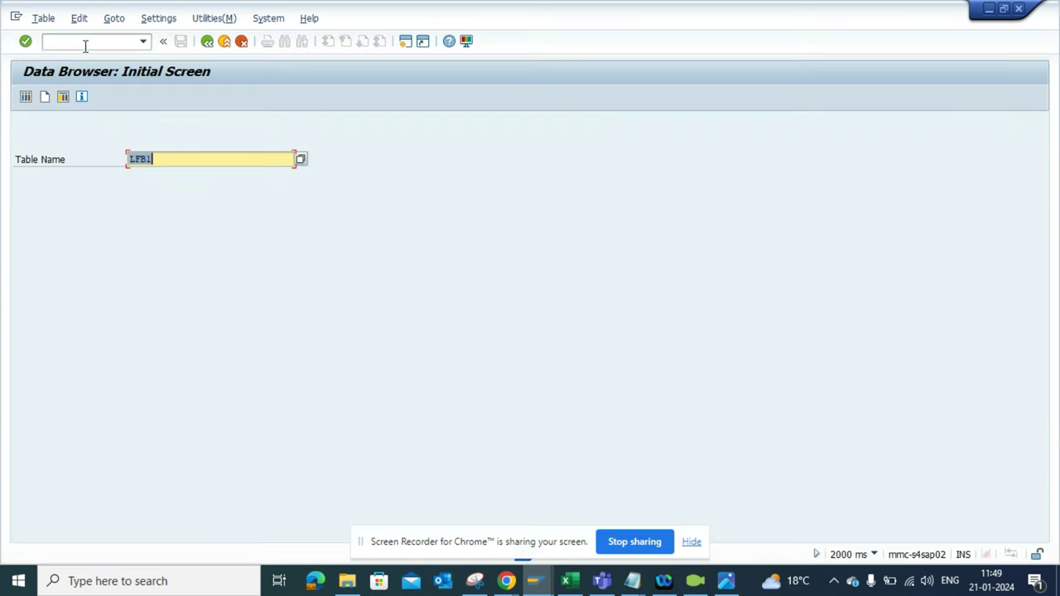
pyautogui.press('Return')
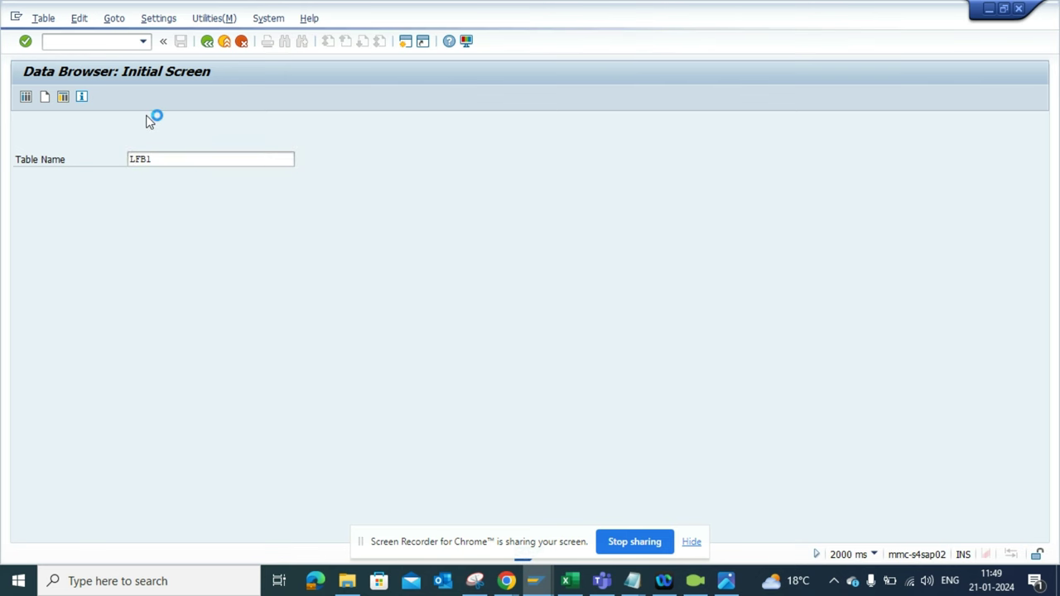
pyautogui.write('615555')
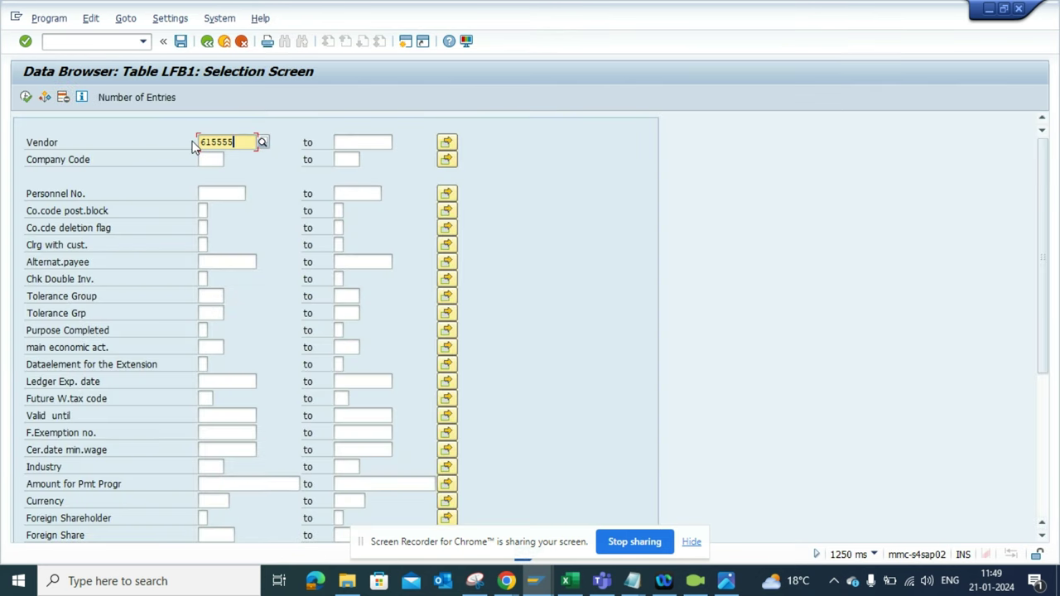
pyautogui.click(25, 97)
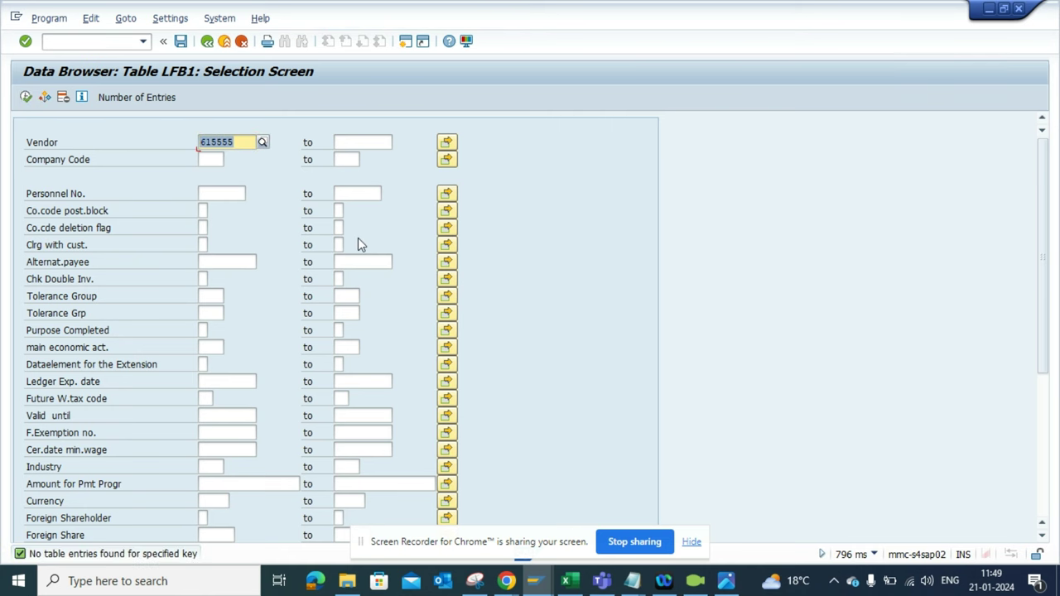
pyautogui.hotkey('alt', 'Tab')
# Sort the vendor report ascending on the CoCd column.
pyautogui.click(306, 196)
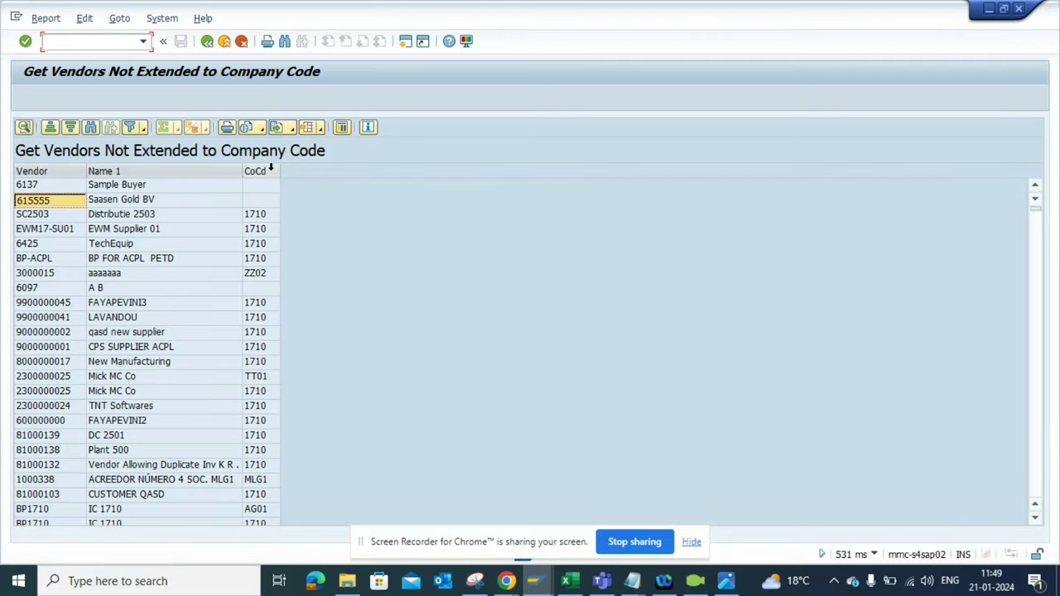
pyautogui.click(268, 170)
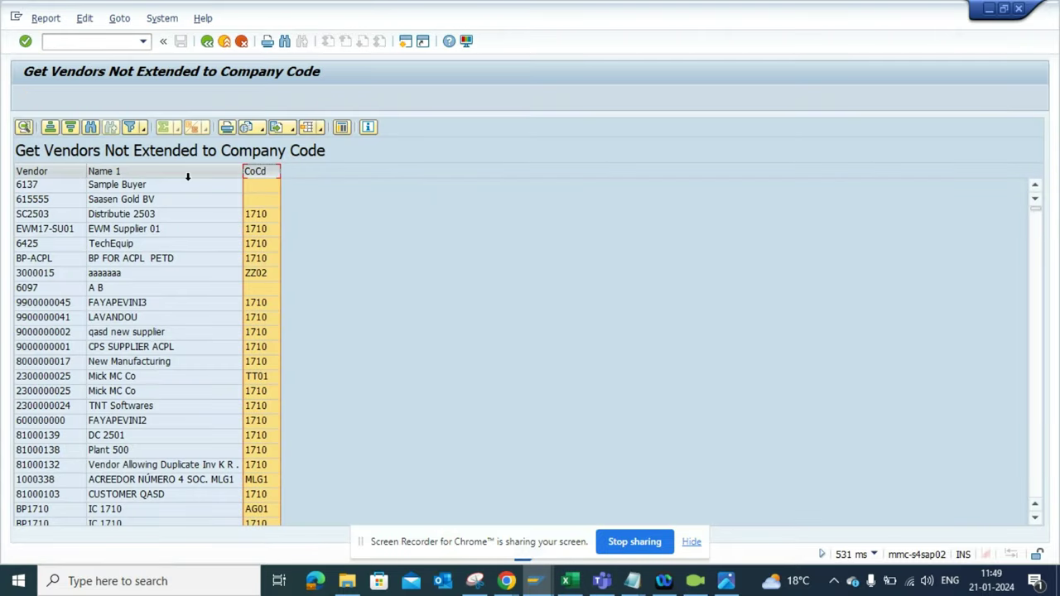
pyautogui.click(51, 128)
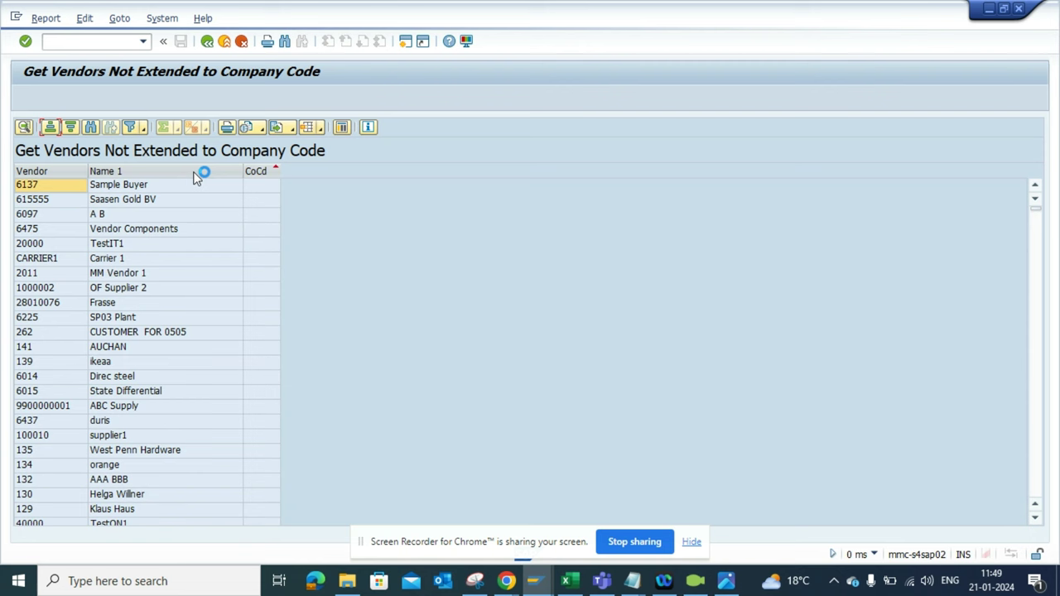